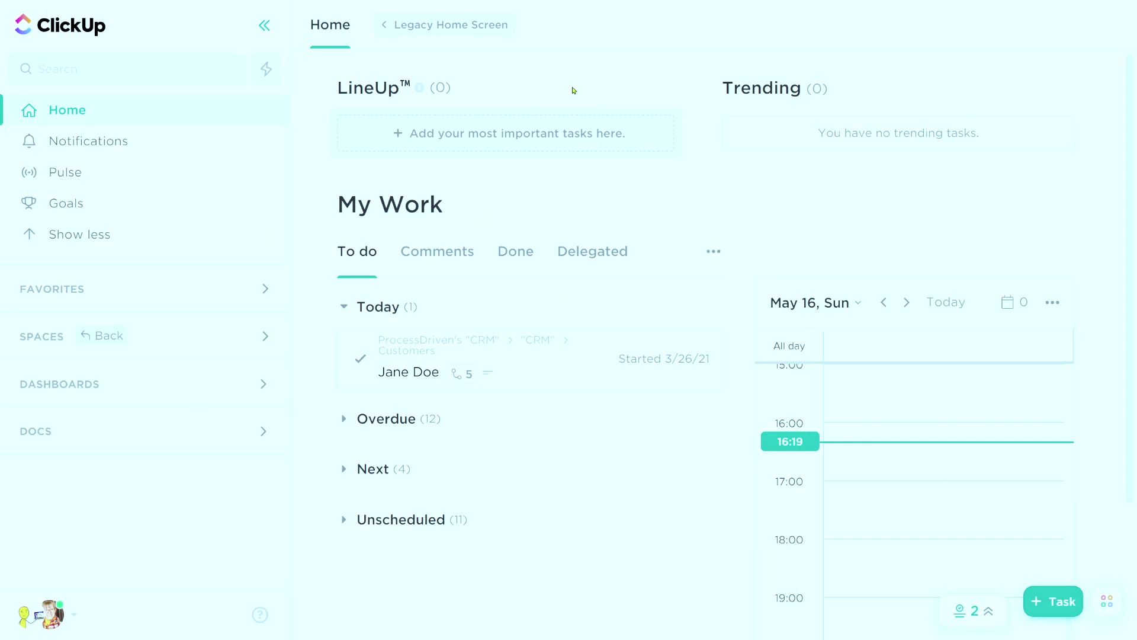
Keep the legacy Home layout and add a My Work reminder 'Go to grocery store' for today
left_click(443, 29)
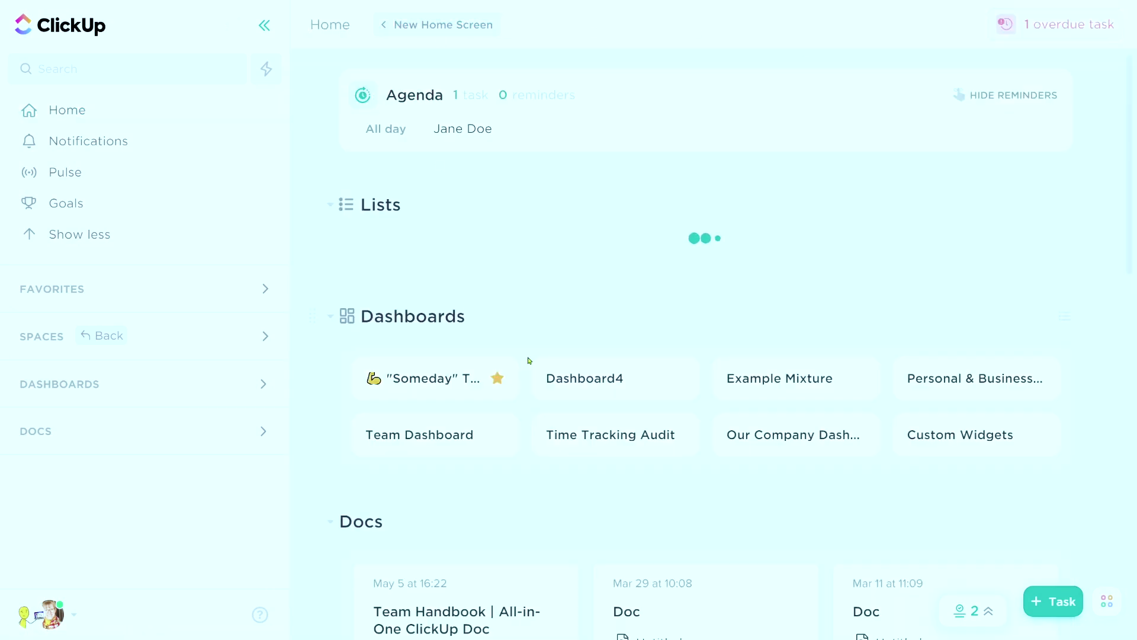
left_click(446, 23)
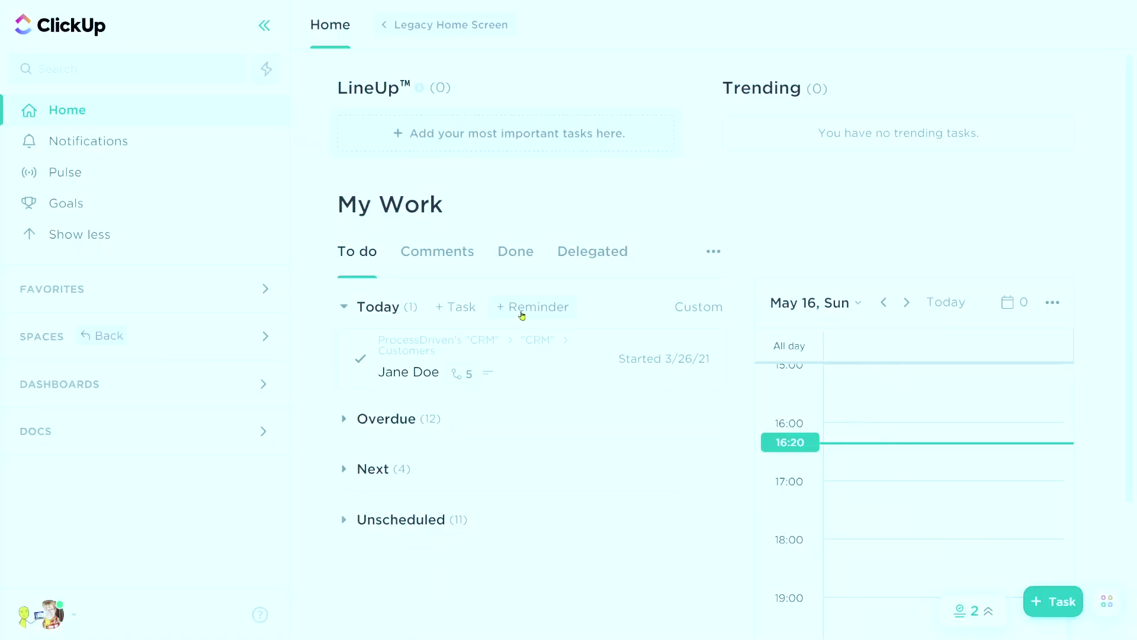
left_click(521, 312)
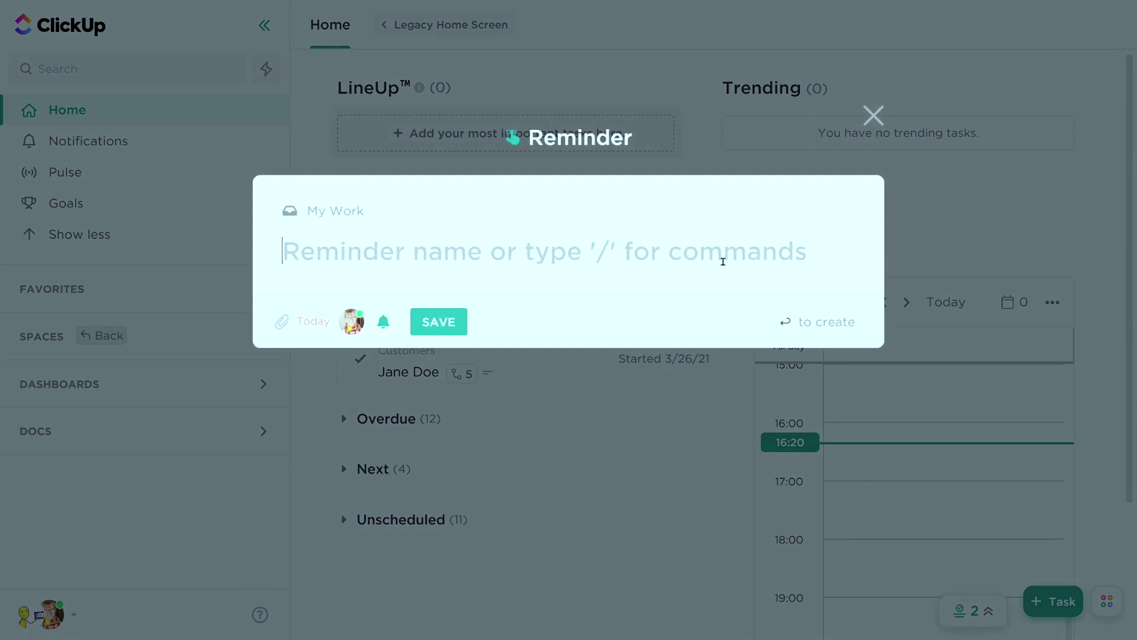
type("Go to grocery store")
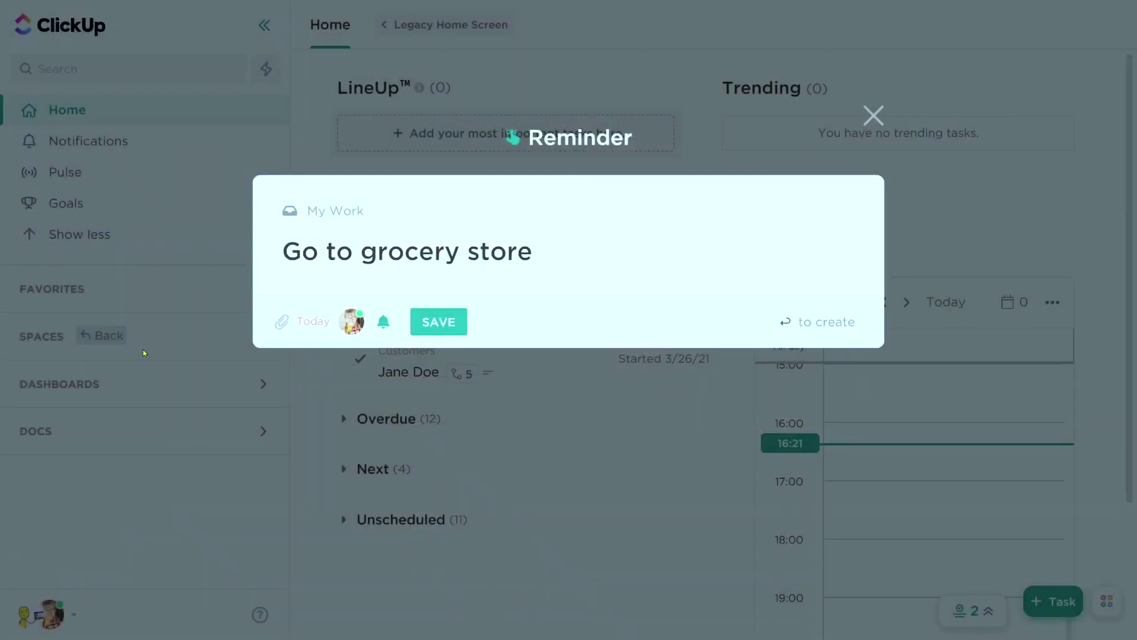
left_click(438, 322)
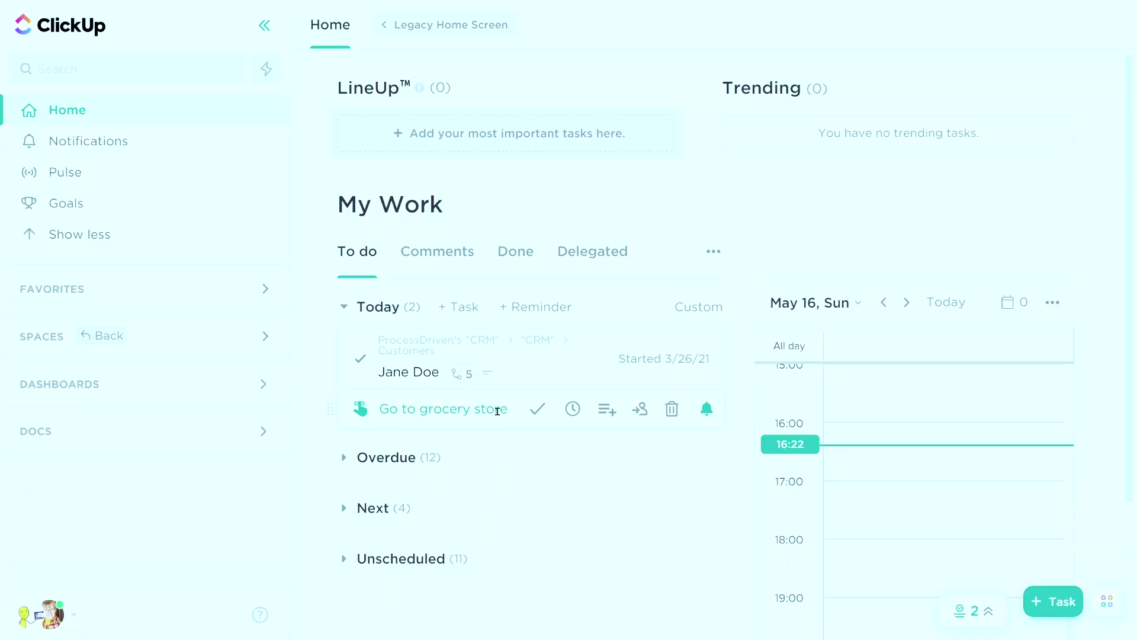
Point out the Done and Snooze icons on the 'Go to grocery store' reminder
left_click(537, 409)
left_click(572, 409)
Check the reminder's Snooze choices without changing them, plus its Add to List and Notify me options
left_click(575, 409)
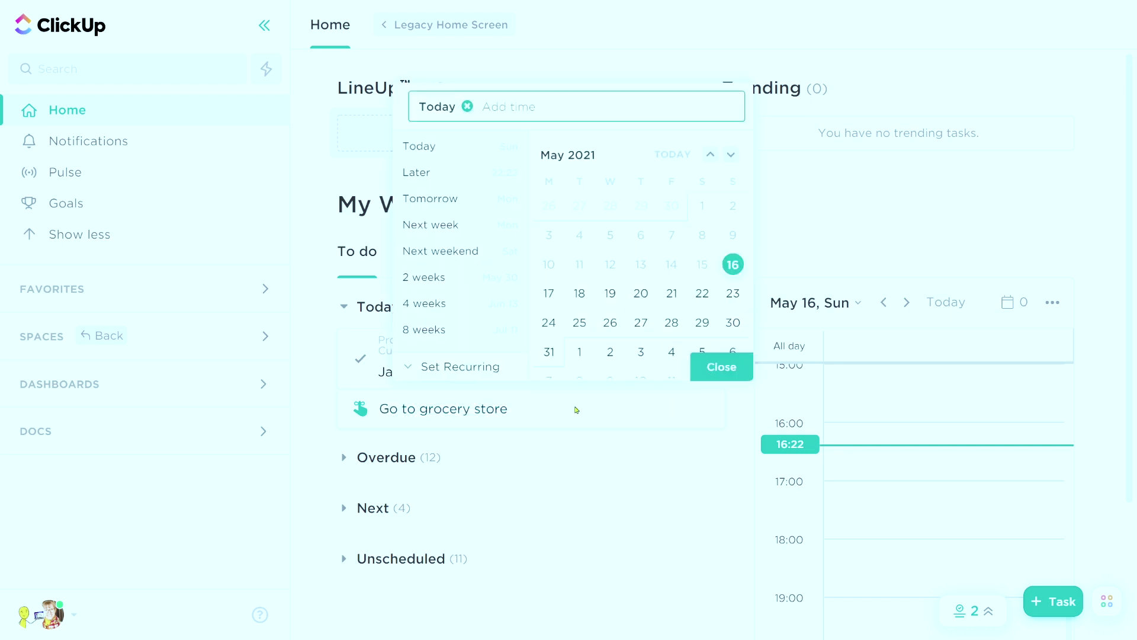
left_click(573, 407)
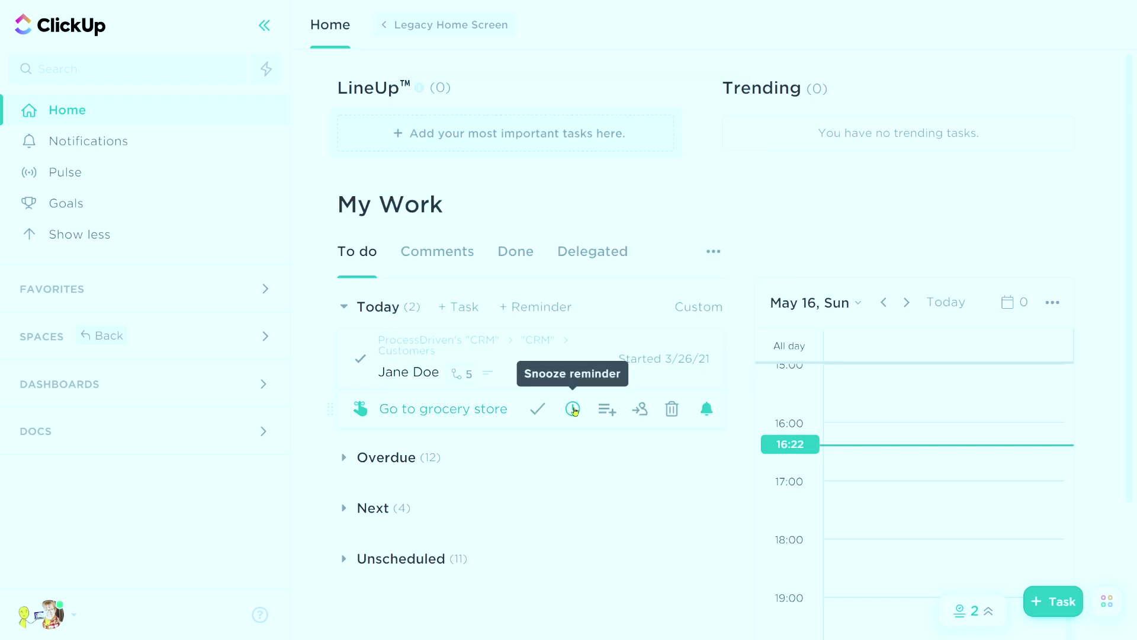
left_click(608, 410)
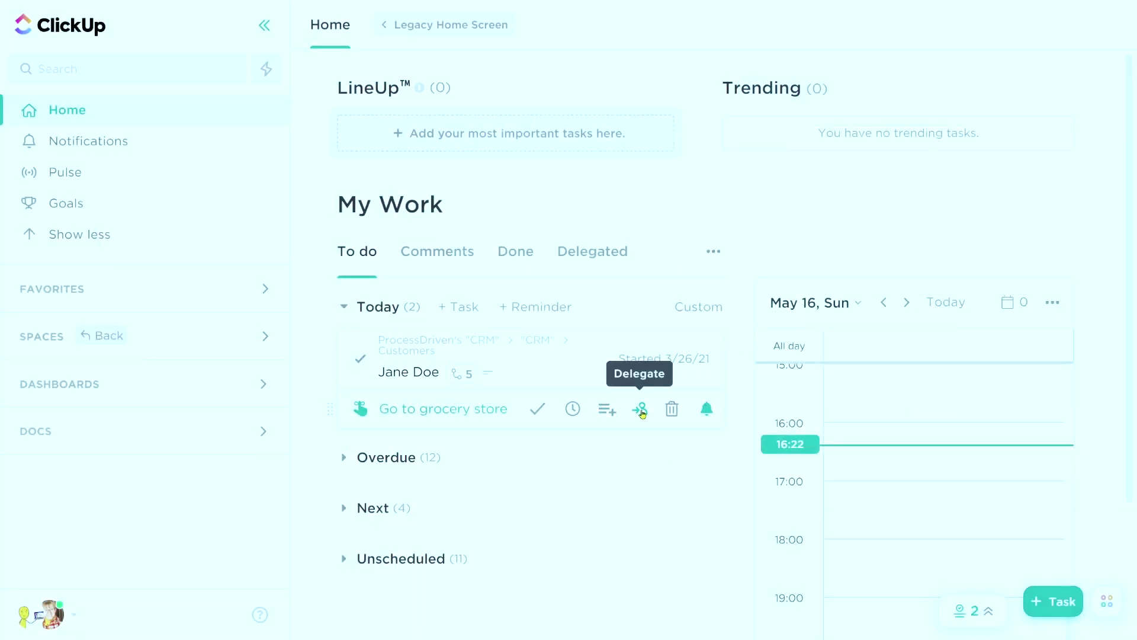
left_click(640, 414)
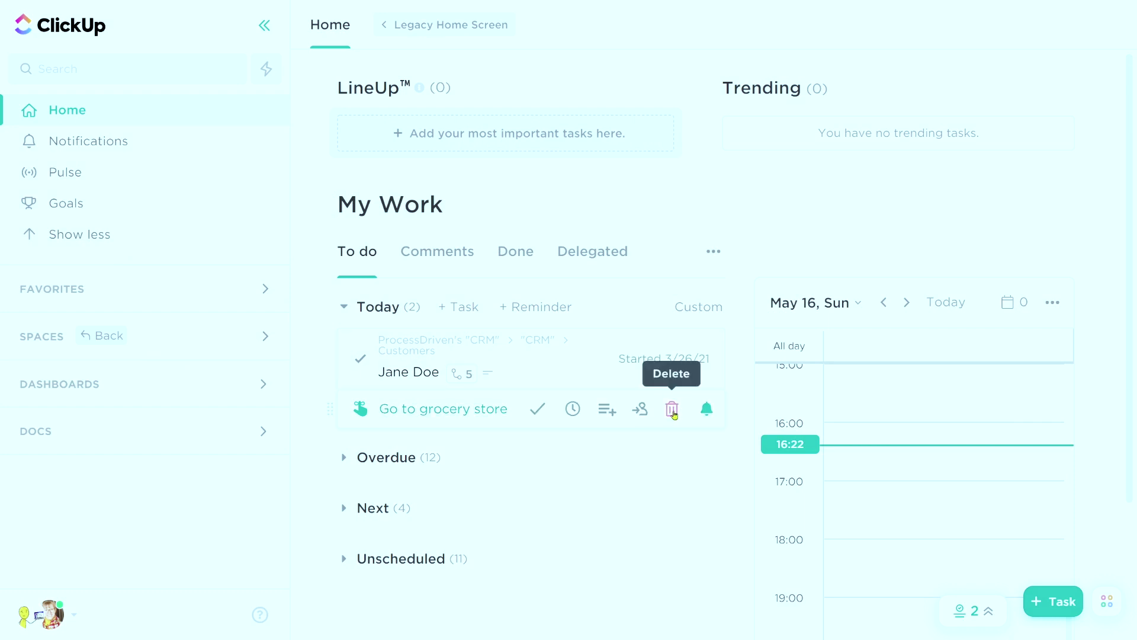
left_click(706, 415)
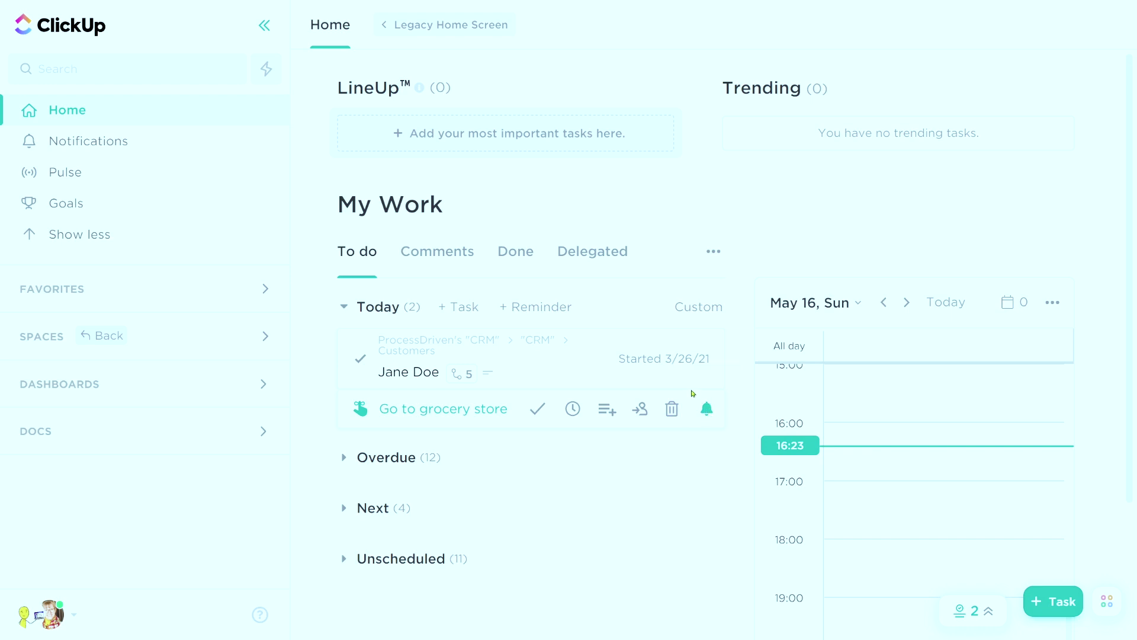
Delegate the 'Go to grocery store' reminder to a teammate
left_click(645, 414)
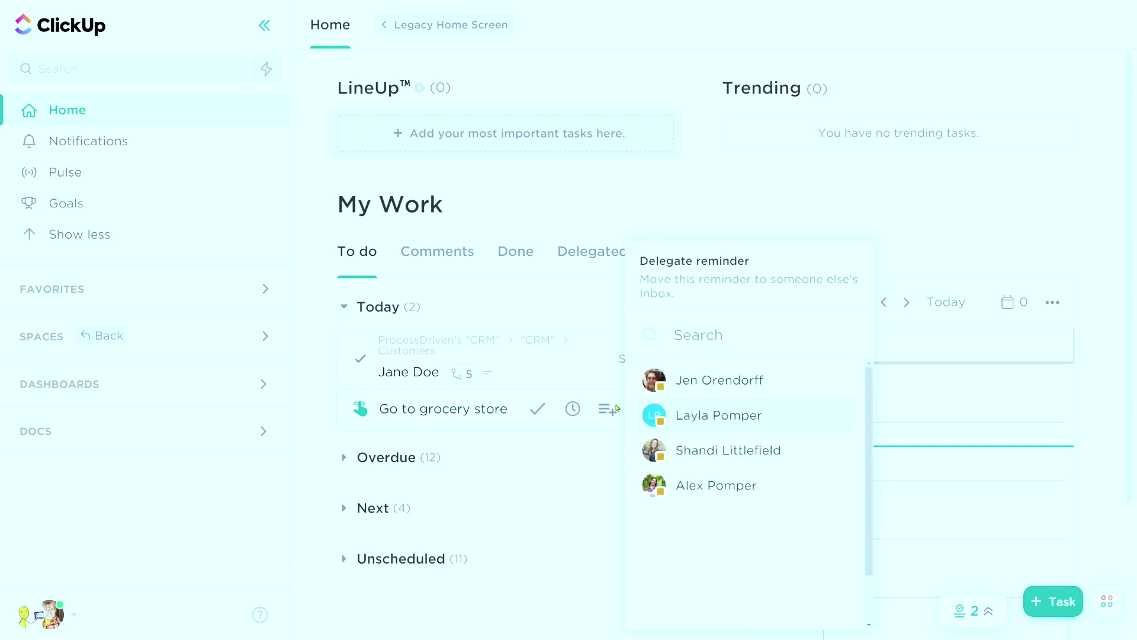
mouse_move(627, 410)
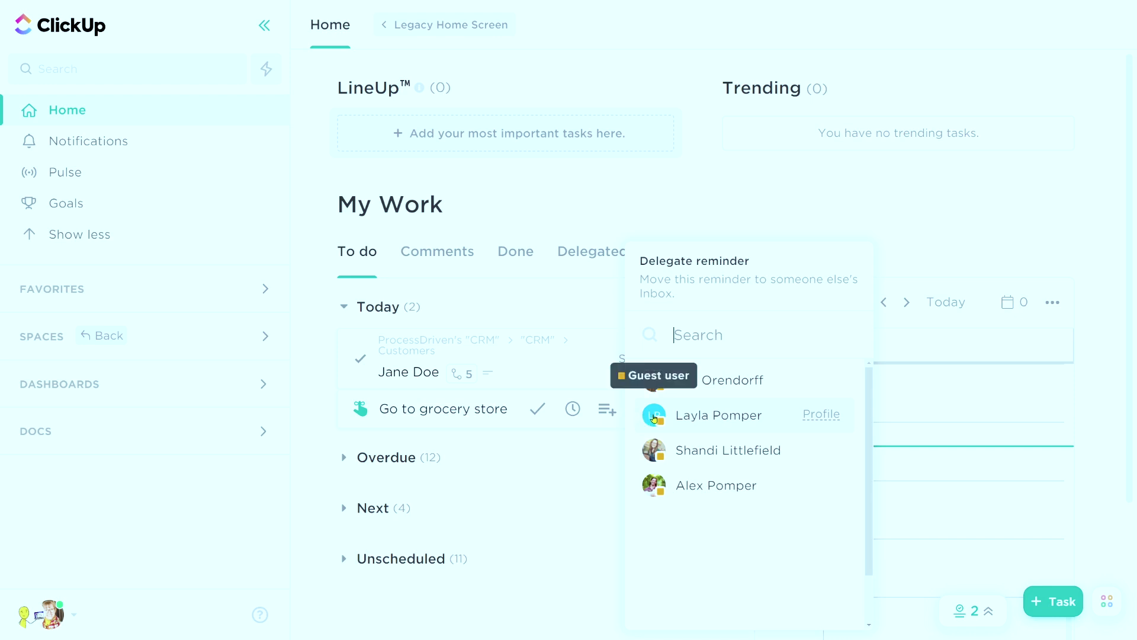
left_click(740, 420)
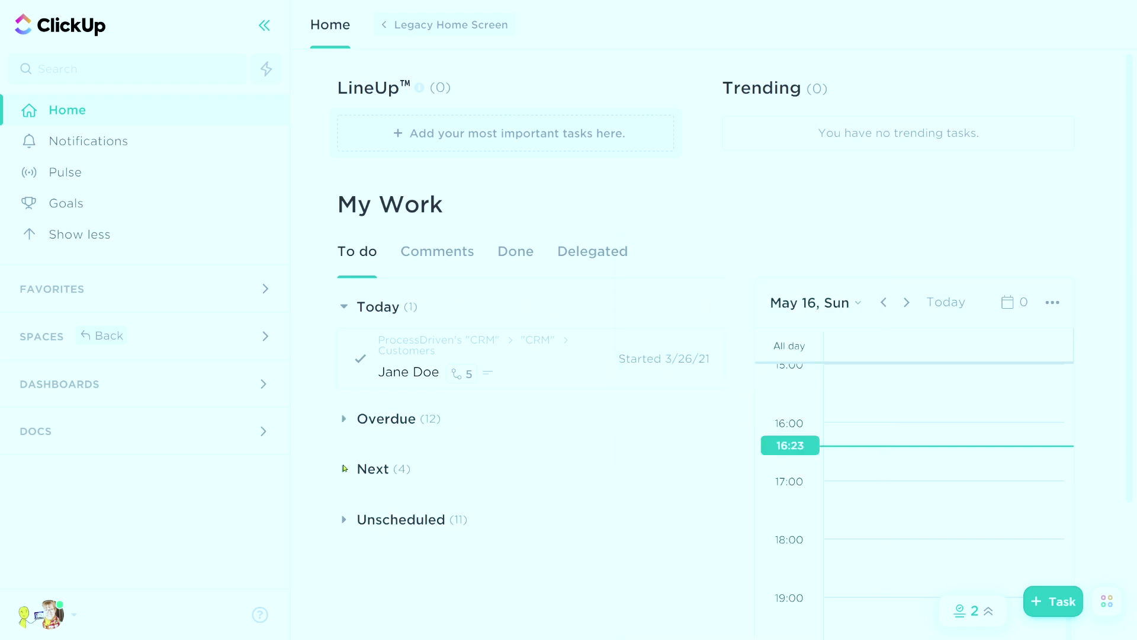
Remove yourself from the CRM customer task, then view the Delegated reminders list
left_click(594, 254)
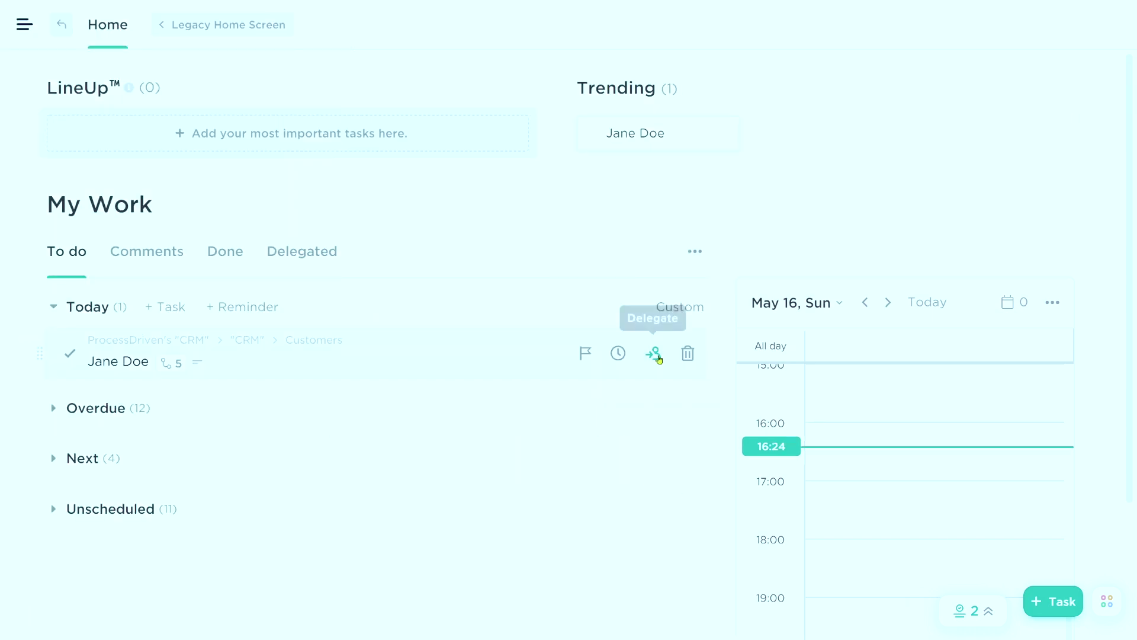
left_click(655, 353)
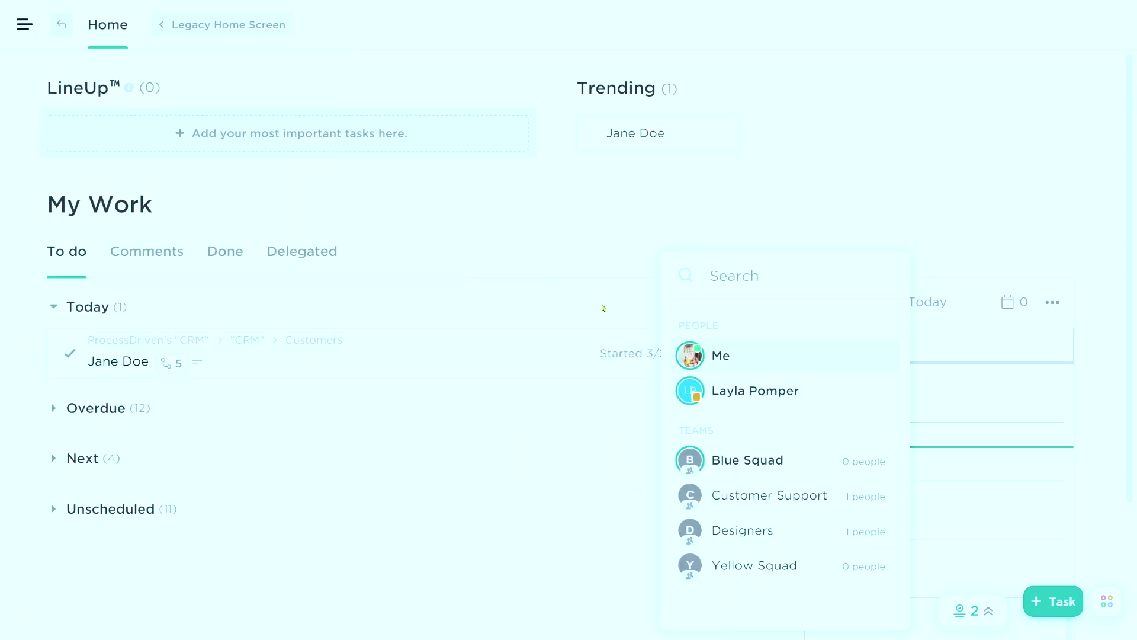
left_click(720, 356)
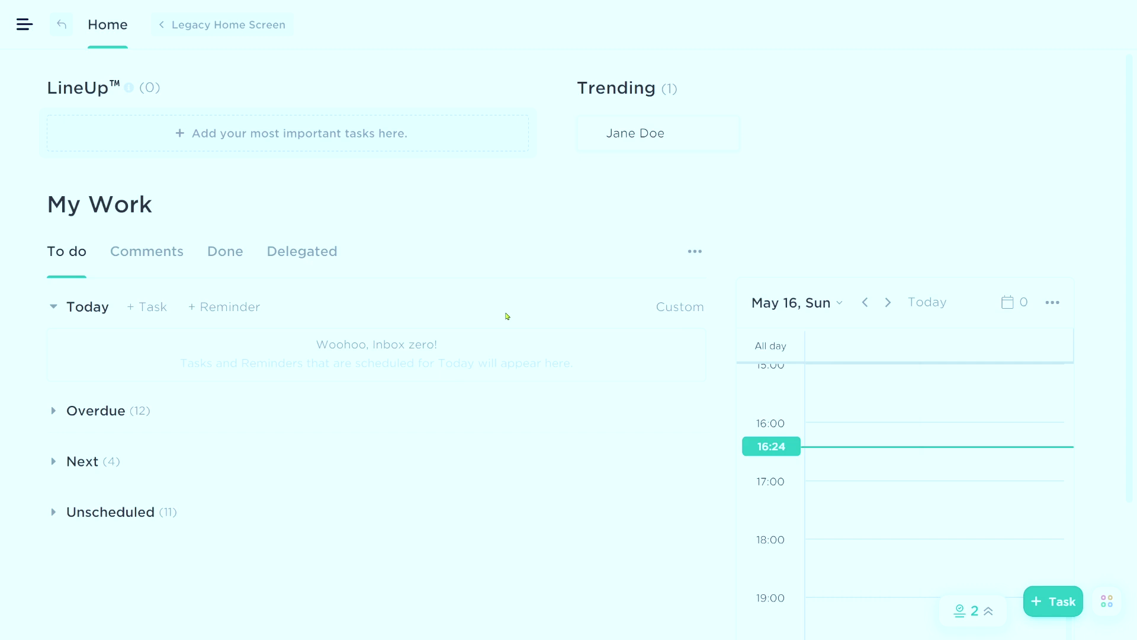
left_click(308, 250)
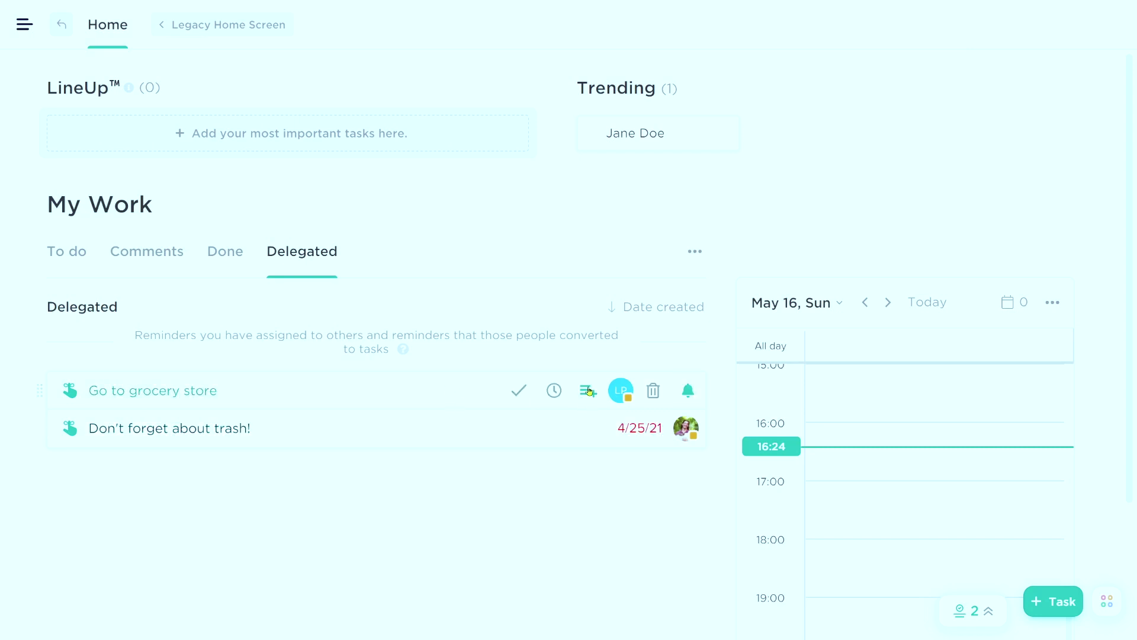
Open and dismiss the Convert to task options for the grocery reminder
left_click(588, 391)
left_click(496, 345)
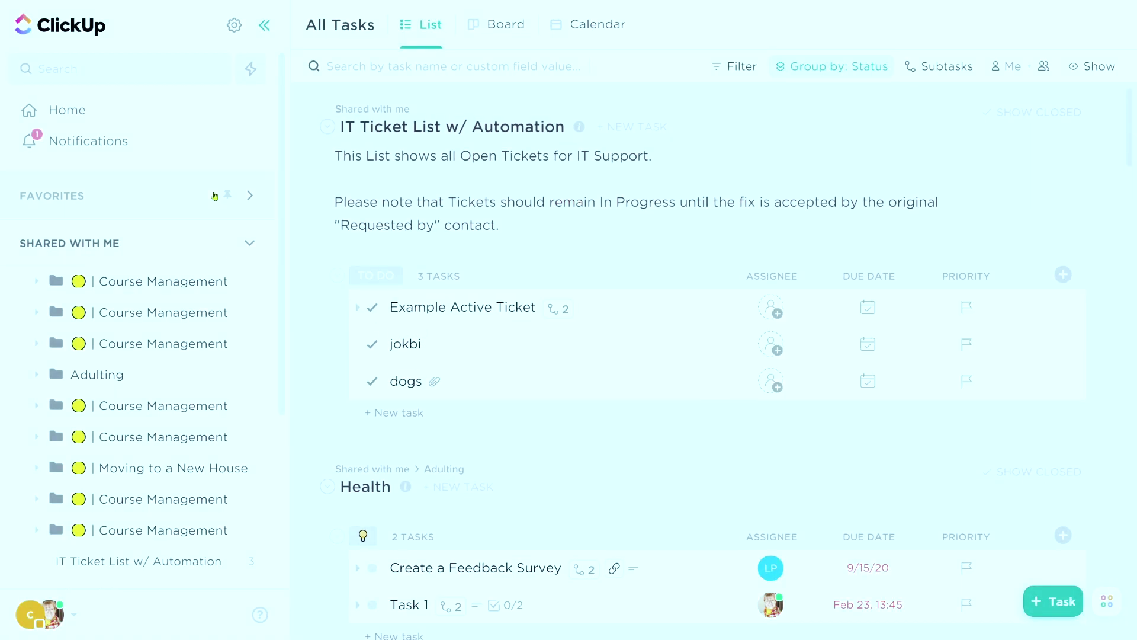
Return to the Home page from the sidebar
left_click(125, 118)
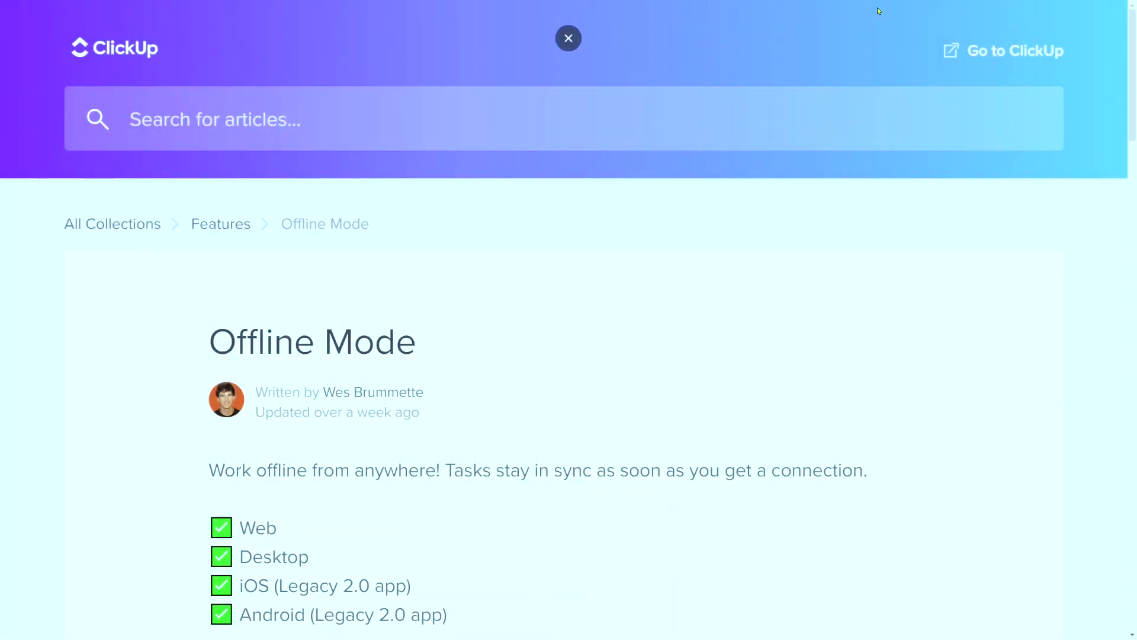
Scroll down the Offline Mode article and open Task 1 from the Health list
left_click_drag(1133, 39, 1130, 420)
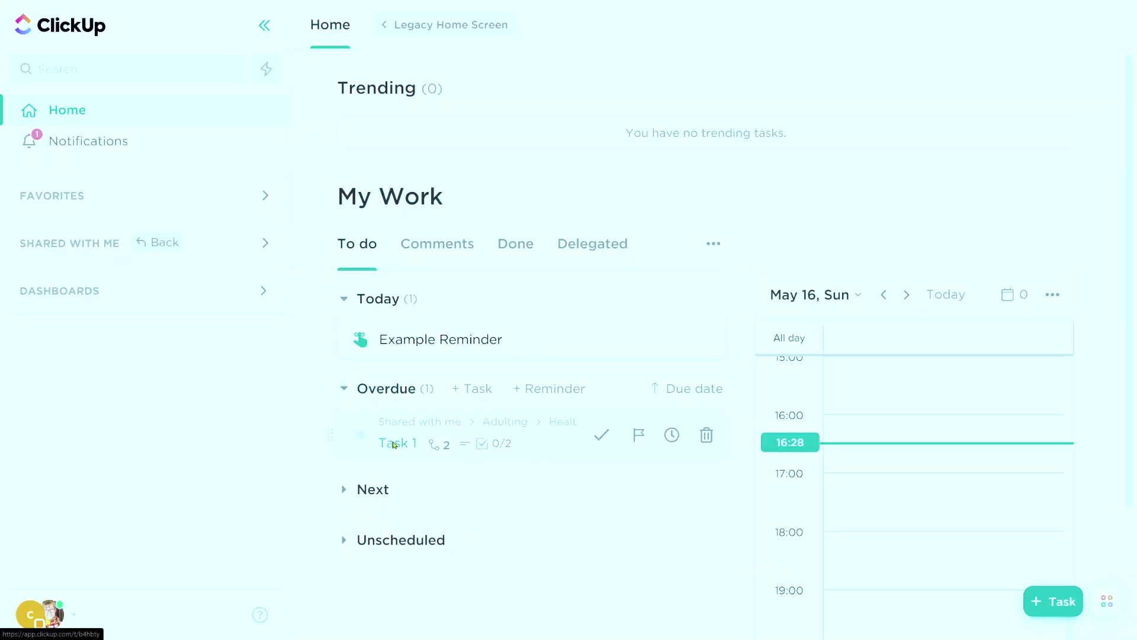
left_click(394, 444)
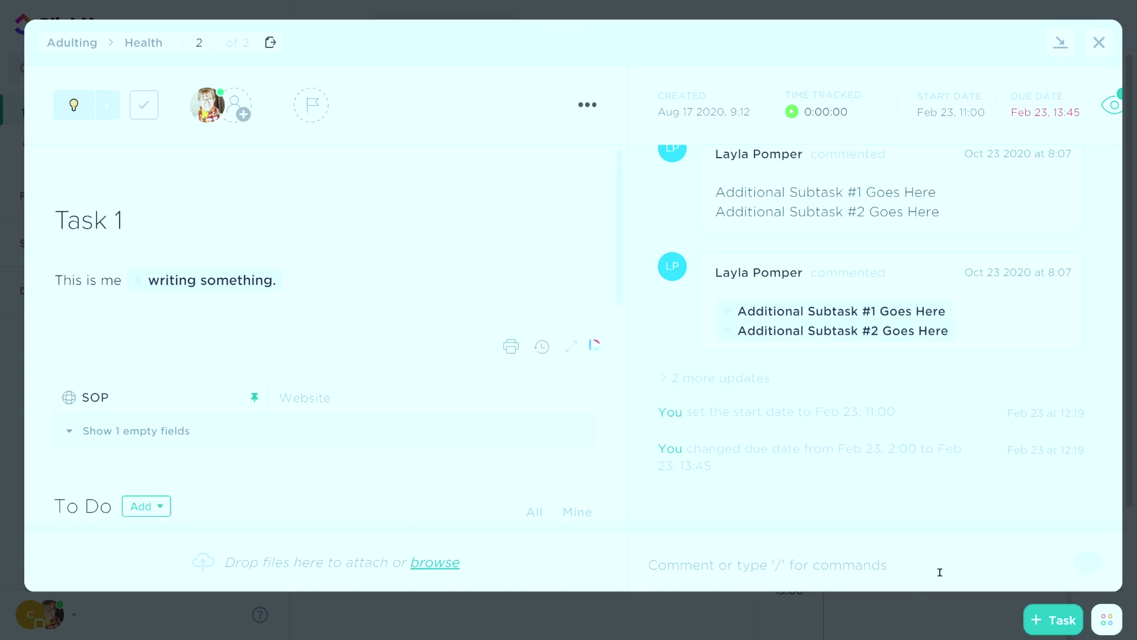
Focus Task 1's comment box, then its activity feed Search field
left_click(942, 566)
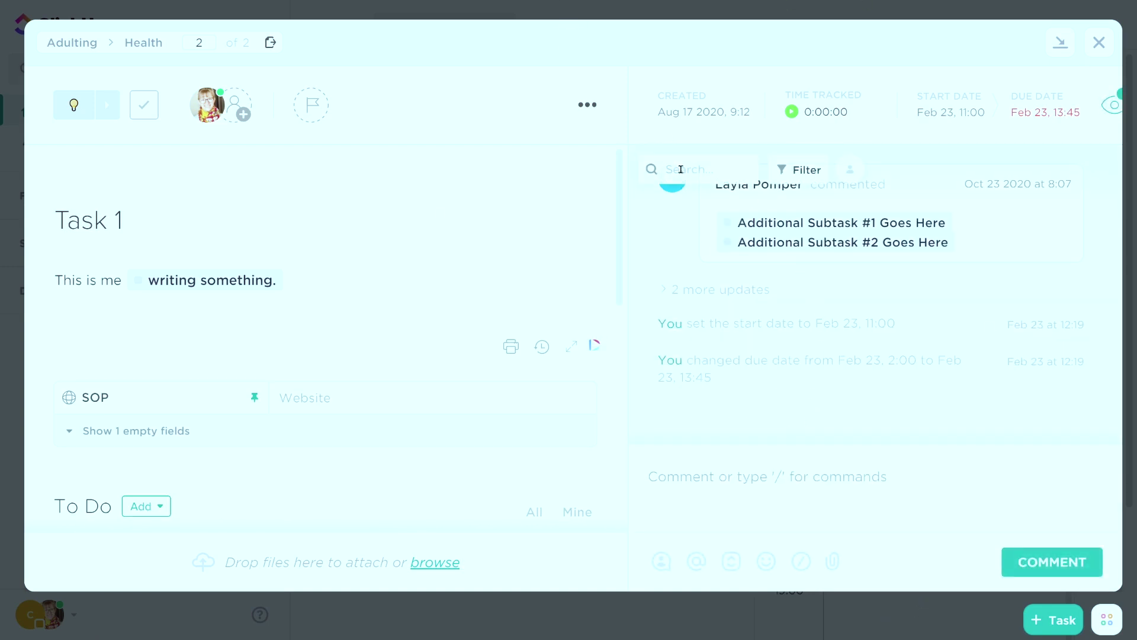
left_click(687, 168)
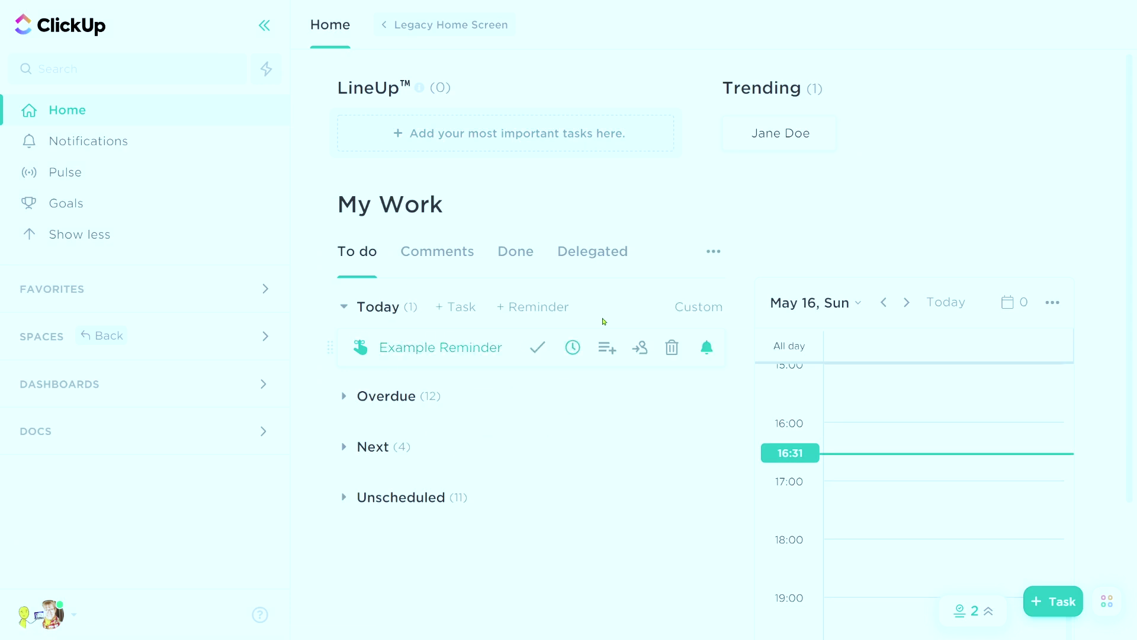
Expand the Spaces space and start a new list, typing 'Remin' before cancelling the dialog
left_click(180, 333)
scroll(190, 363, "down", 3)
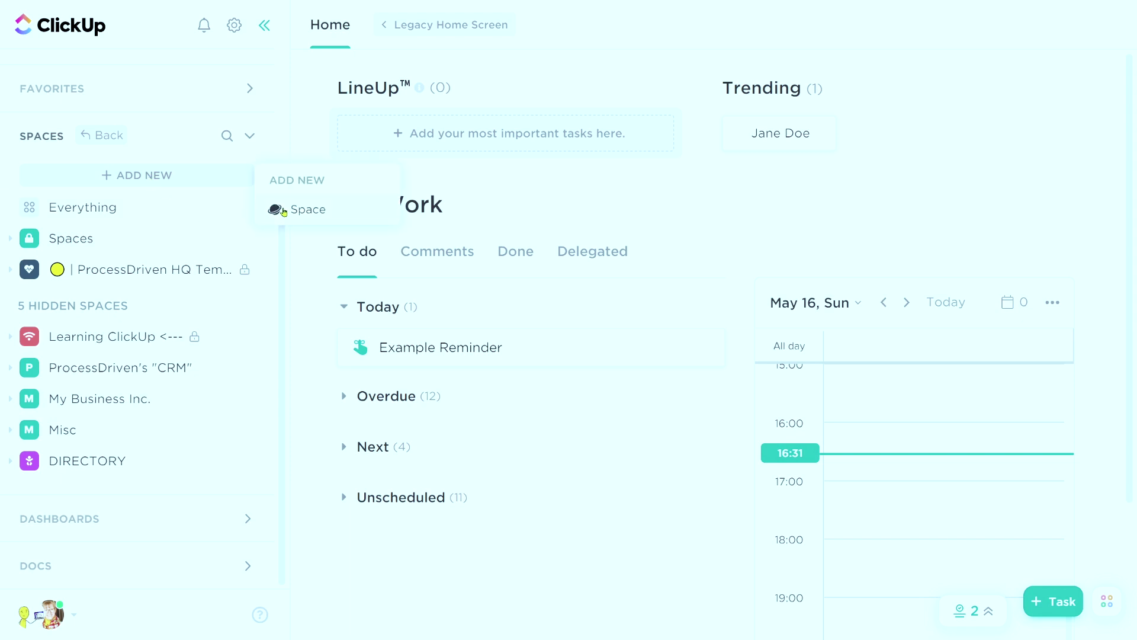
left_click(10, 239)
left_click(250, 239)
left_click(322, 301)
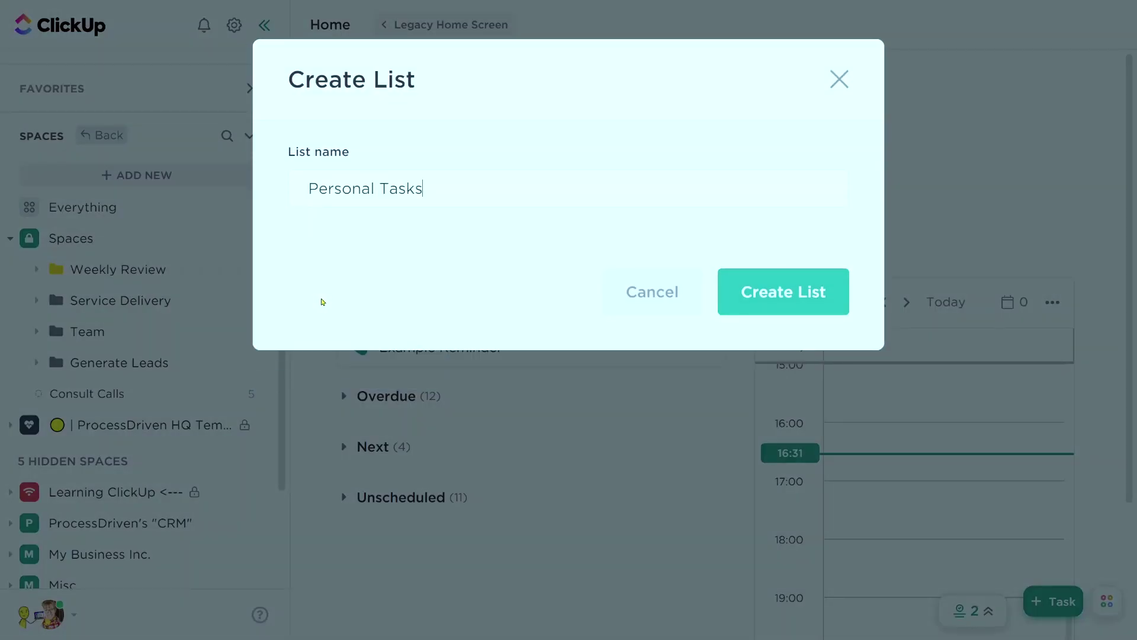
key("ctrl+a")
type("Remin")
key("Escape")
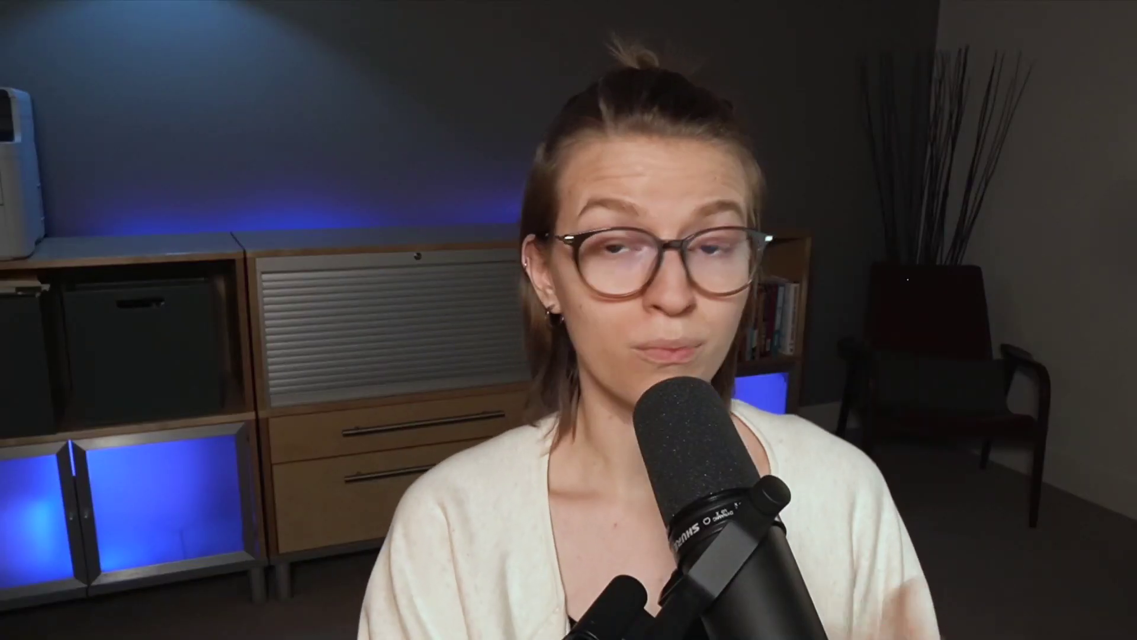